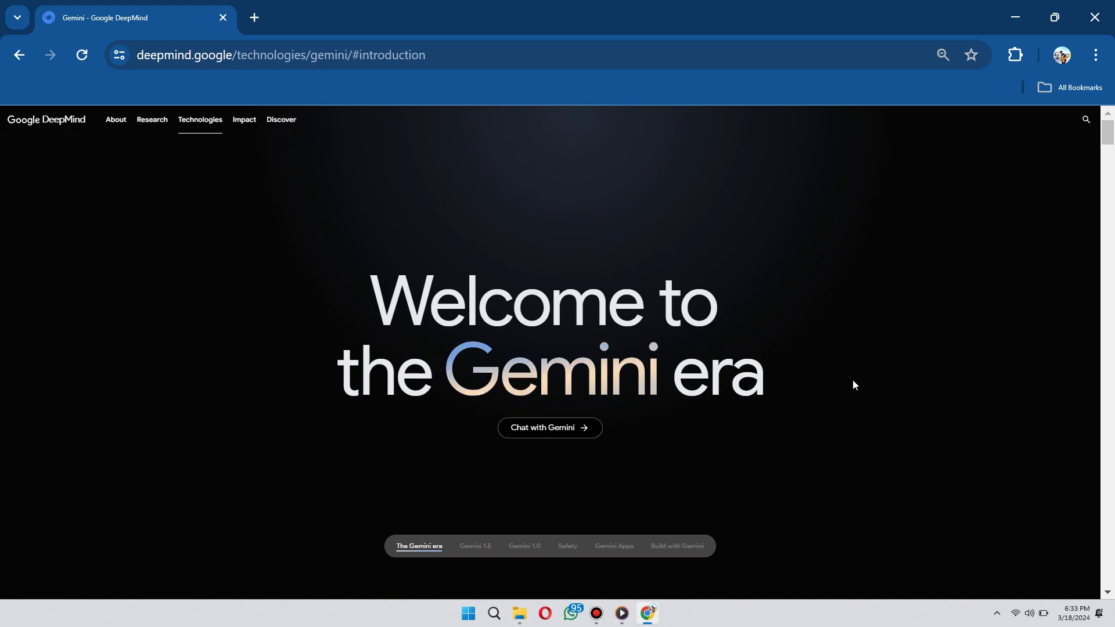
scroll(853, 378, "down", 3)
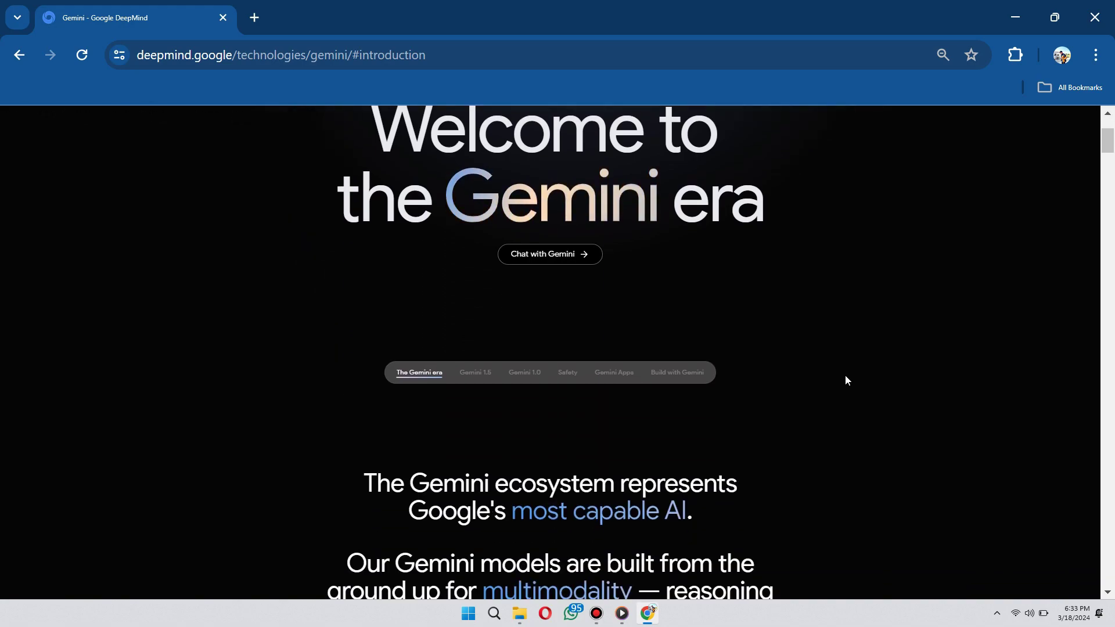
scroll(836, 377, "down", 2)
scroll(810, 374, "down", 1)
scroll(803, 371, "down", 2)
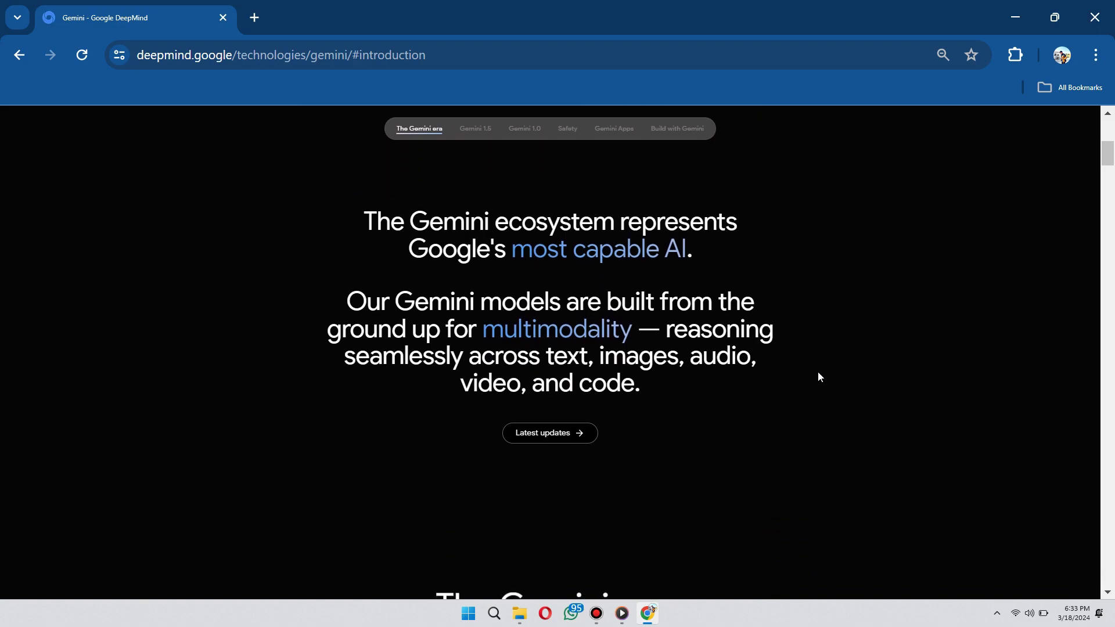
scroll(819, 372, "down", 1)
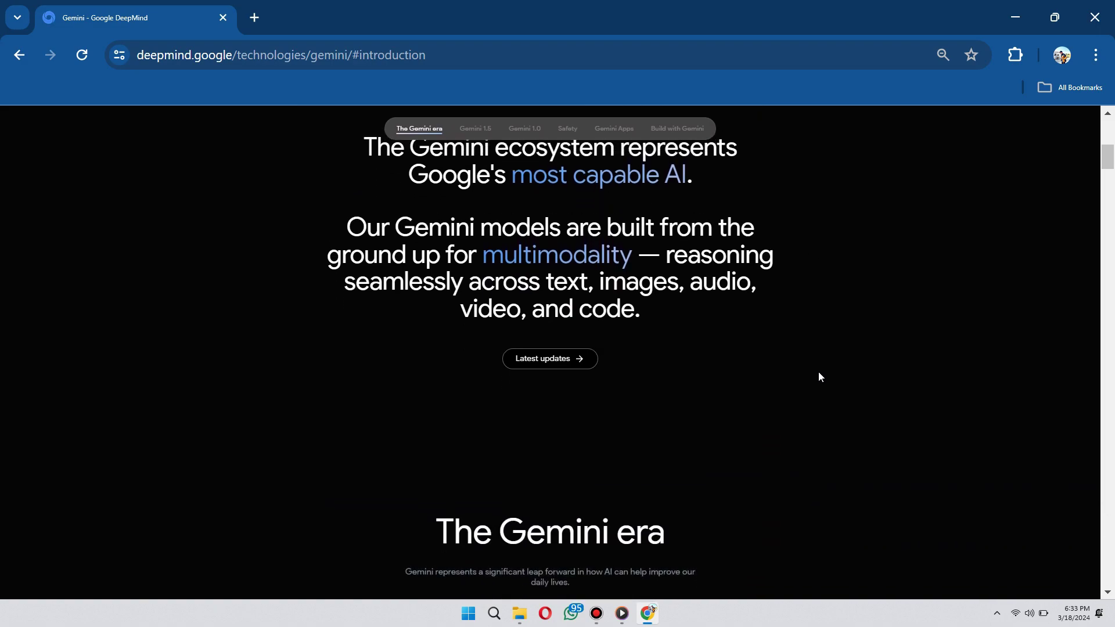
scroll(818, 371, "up", 1)
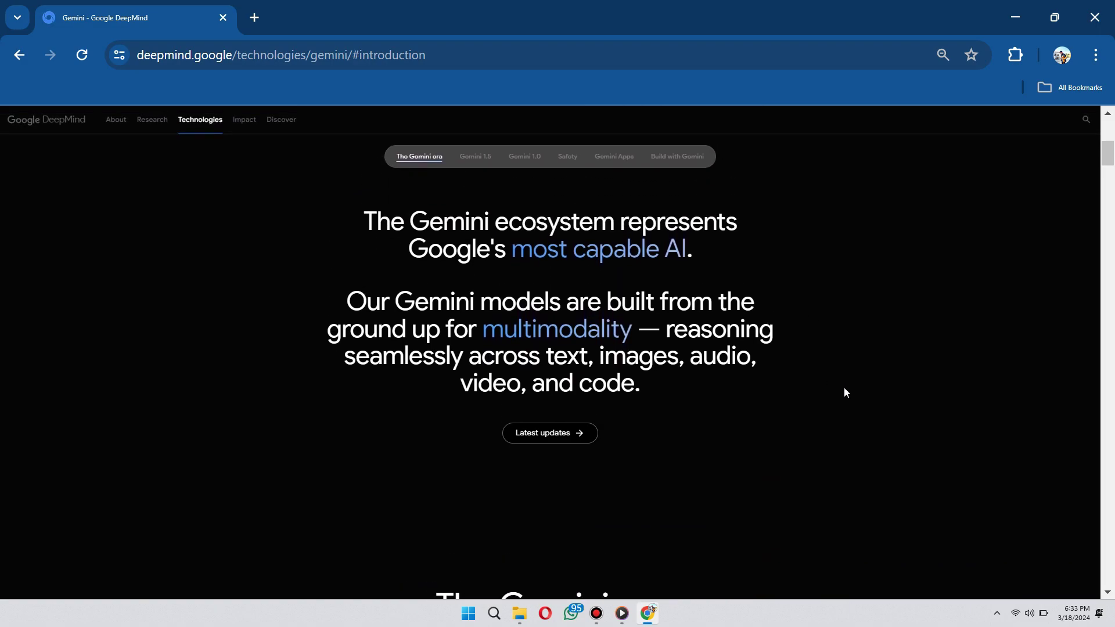
scroll(844, 387, "down", 2)
scroll(844, 387, "down", 2)
scroll(844, 387, "down", 2)
scroll(845, 387, "down", 2)
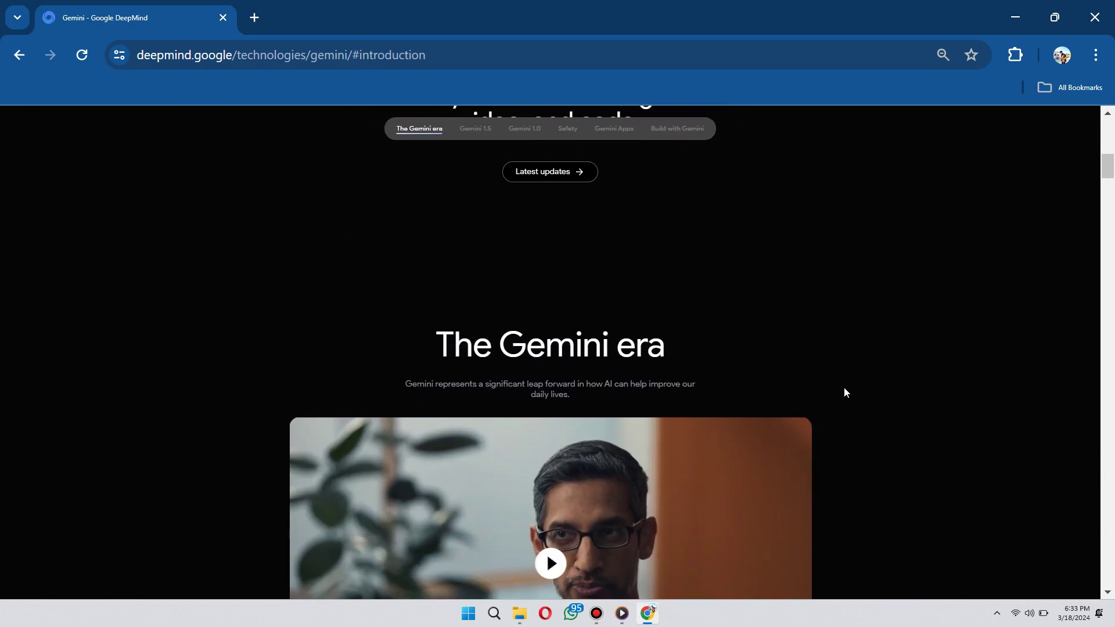
scroll(844, 387, "down", 2)
scroll(843, 387, "down", 3)
scroll(844, 386, "down", 2)
scroll(857, 389, "down", 2)
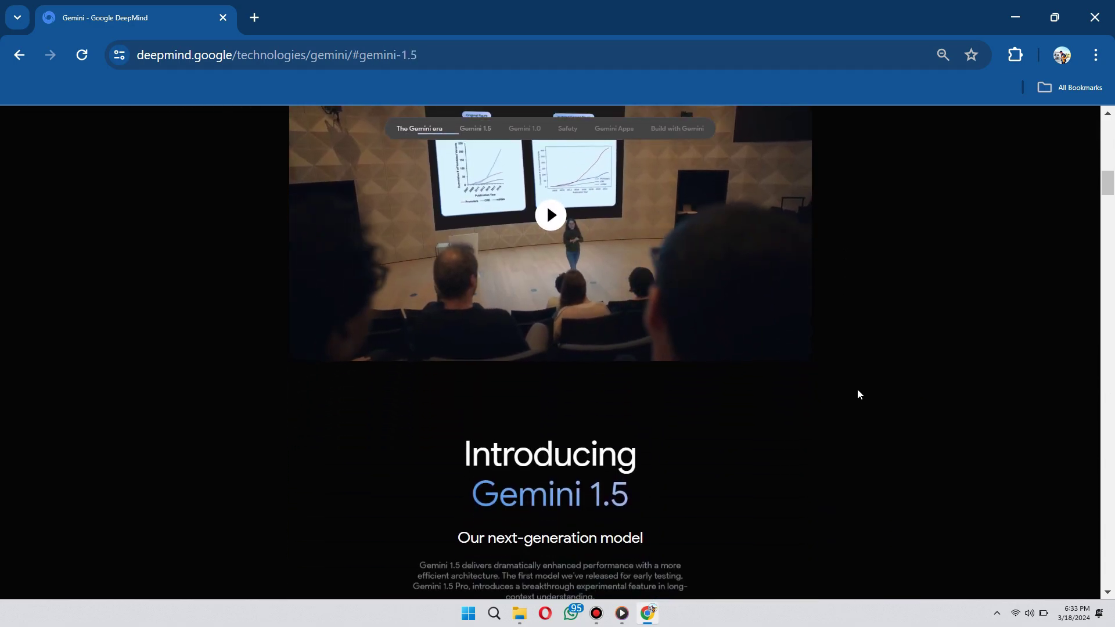
scroll(857, 388, "down", 2)
scroll(864, 388, "down", 1)
scroll(864, 387, "down", 1)
scroll(864, 386, "down", 2)
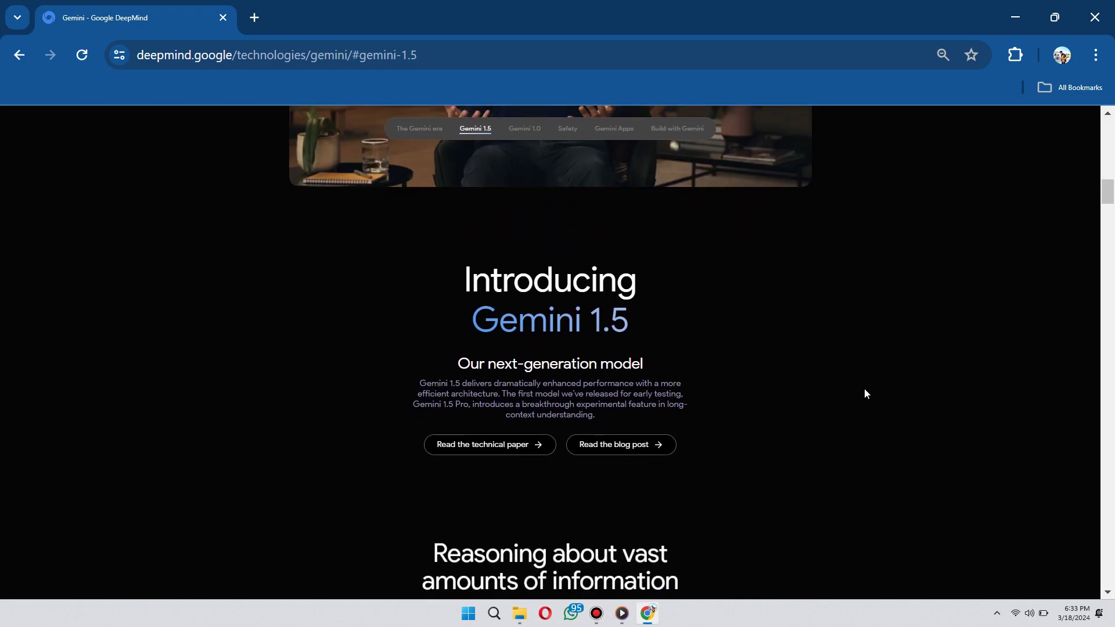
scroll(865, 388, "down", 1)
scroll(864, 387, "down", 2)
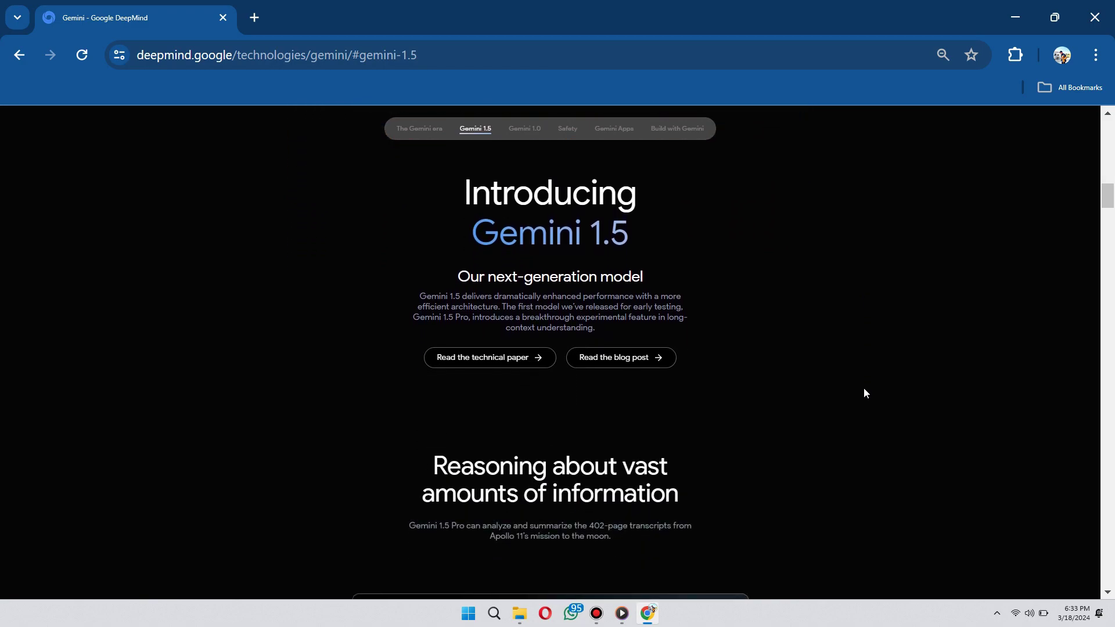
scroll(876, 384, "down", 1)
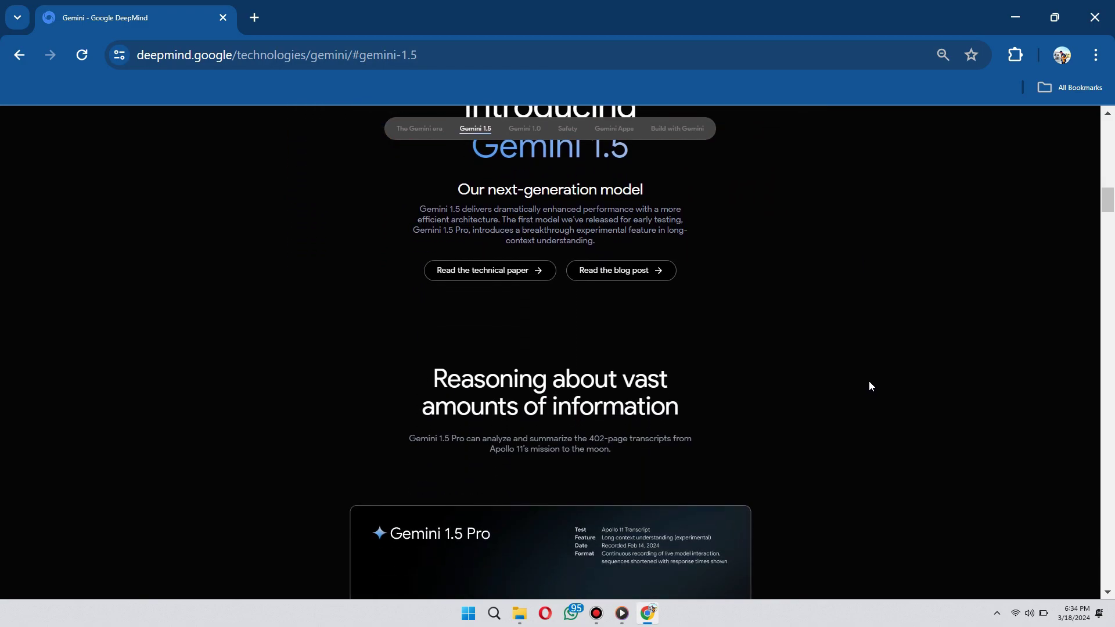
scroll(868, 381, "down", 1)
scroll(869, 381, "down", 1)
scroll(869, 380, "down", 1)
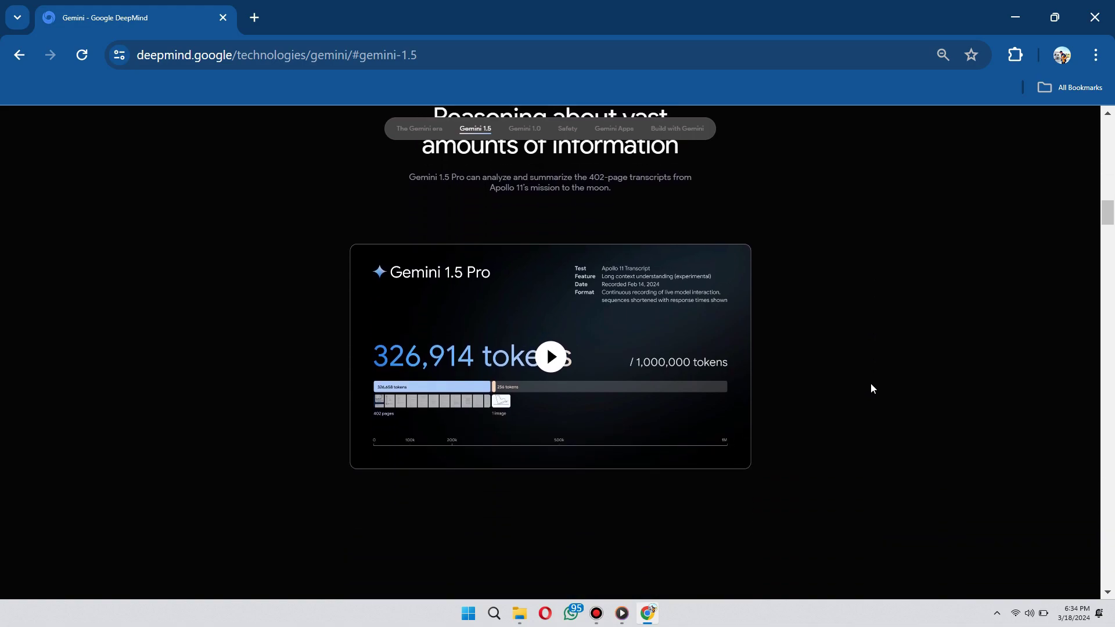
scroll(872, 383, "down", 1)
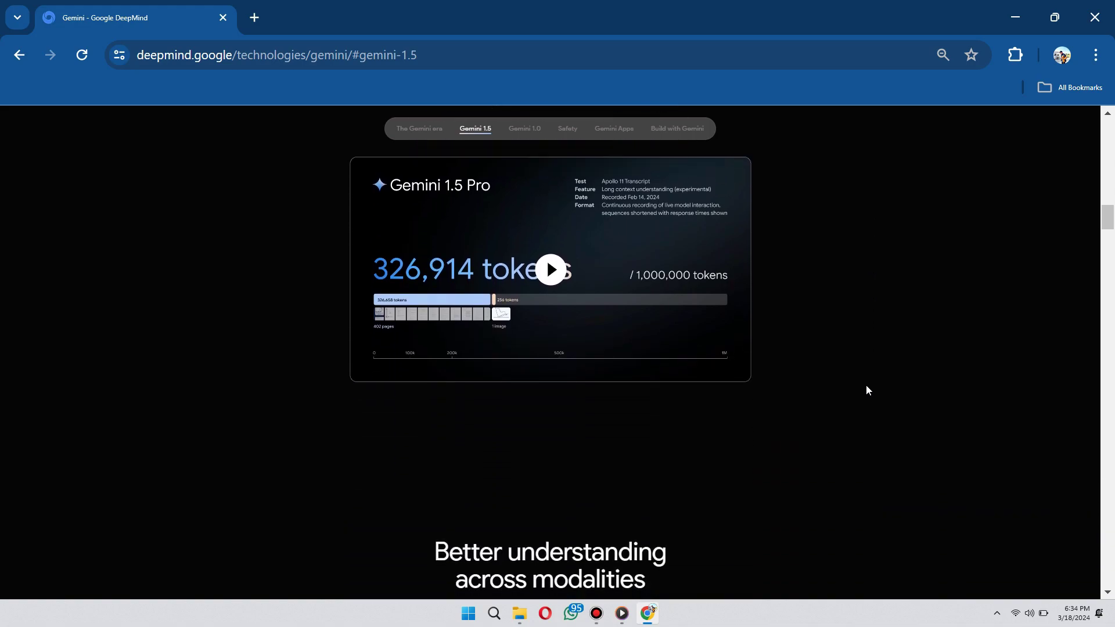
scroll(861, 385, "down", 1)
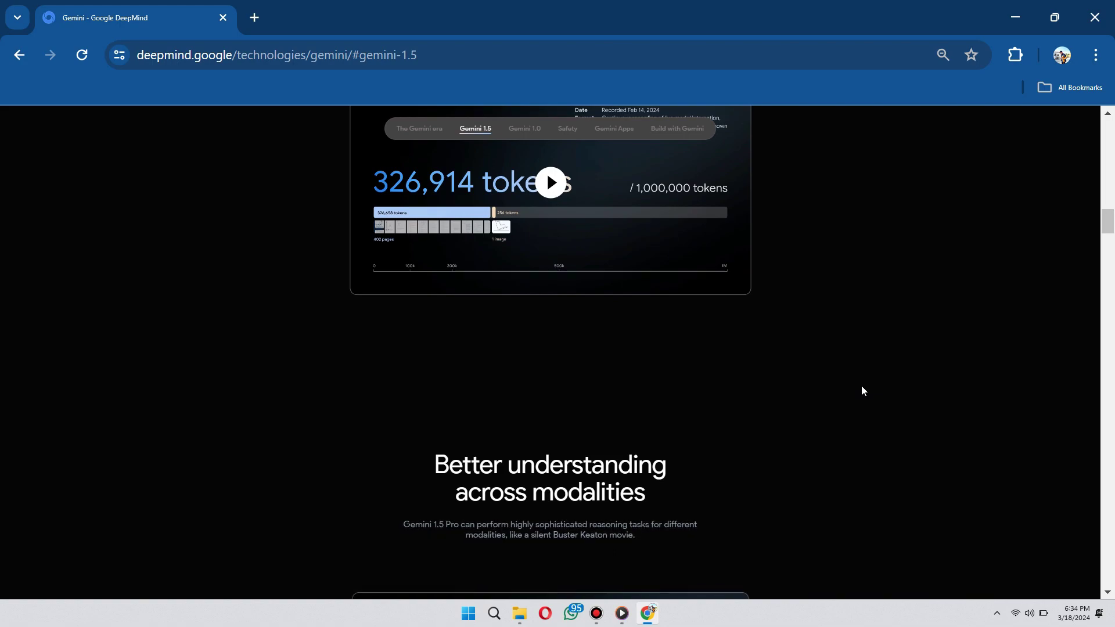
scroll(862, 386, "down", 1)
scroll(862, 387, "down", 1)
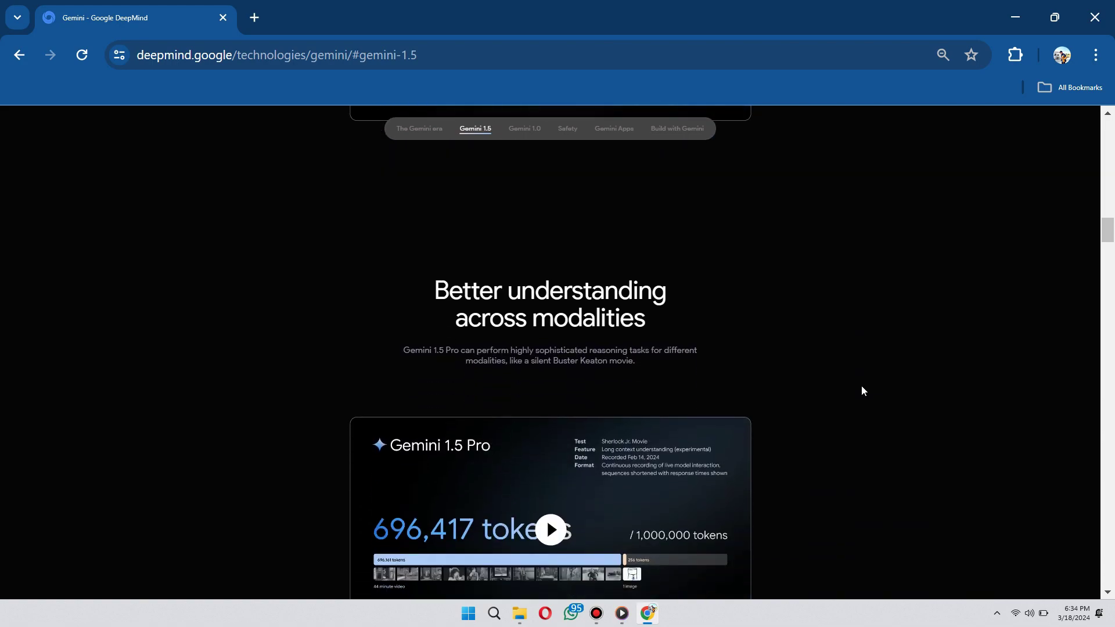
scroll(863, 387, "down", 1)
scroll(864, 387, "down", 1)
scroll(864, 387, "down", 1)
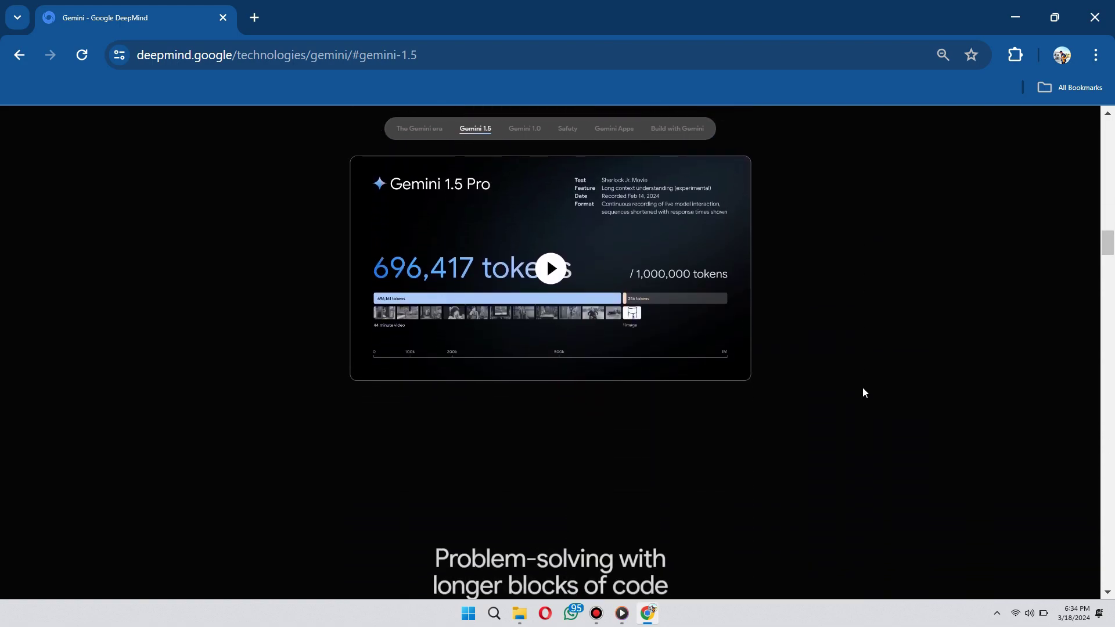
scroll(863, 387, "down", 1)
scroll(865, 386, "down", 2)
scroll(865, 385, "down", 2)
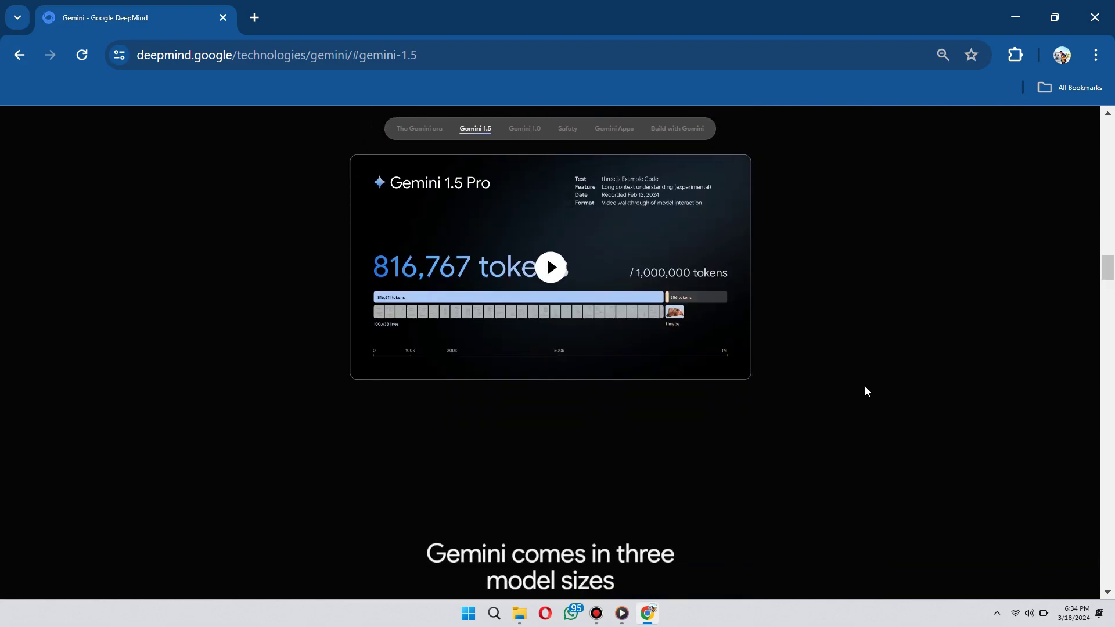
scroll(864, 386, "down", 3)
scroll(864, 387, "down", 3)
scroll(867, 389, "up", 4)
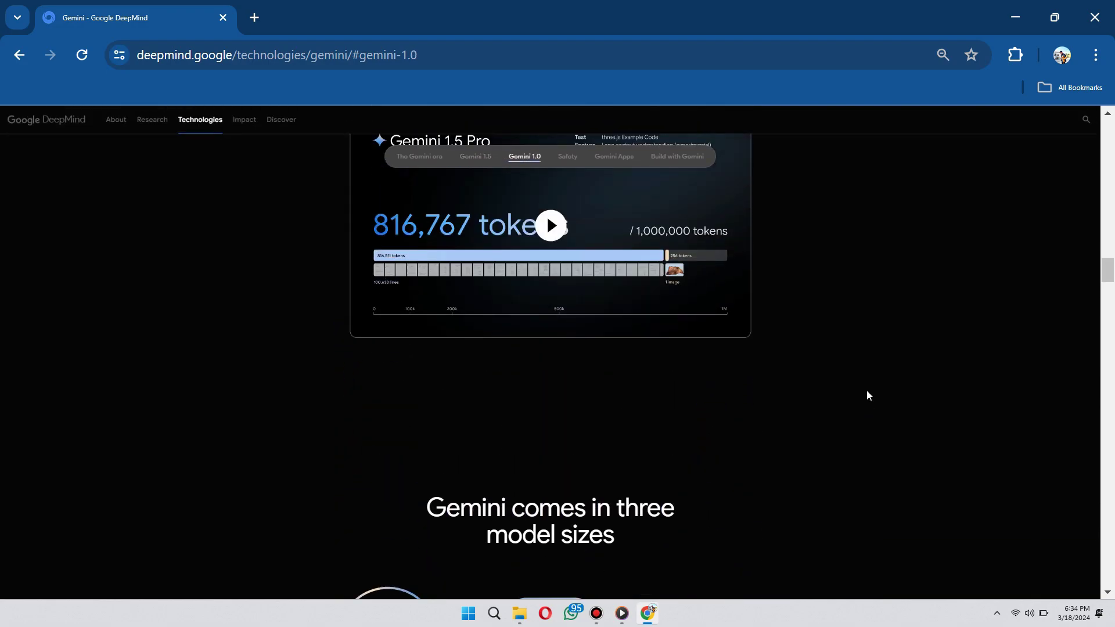
scroll(867, 389, "up", 3)
scroll(848, 373, "up", 2)
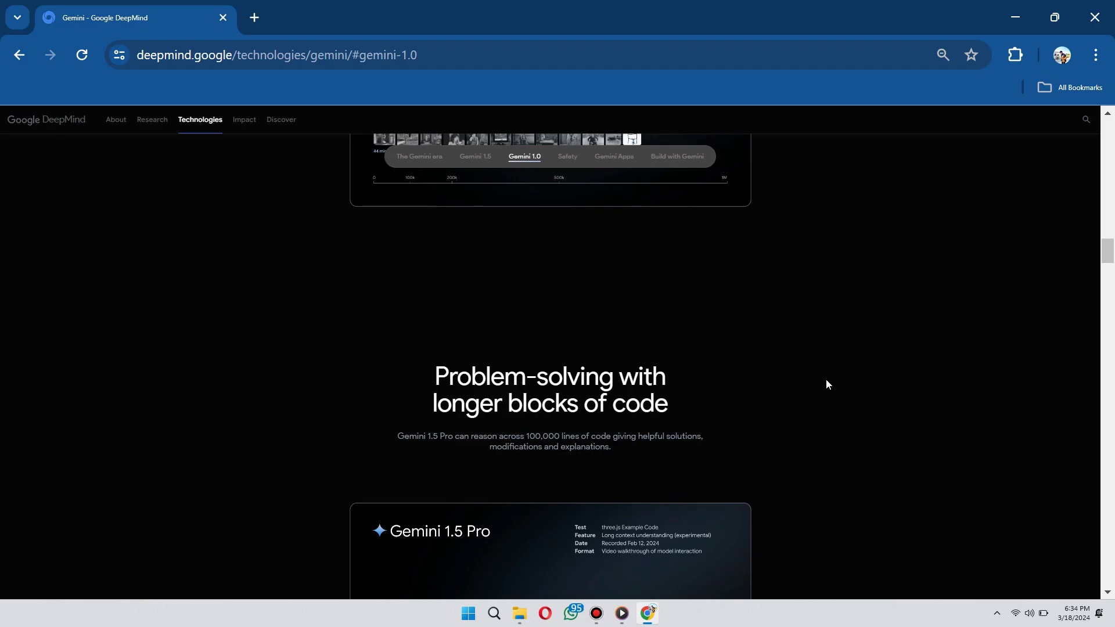
scroll(826, 378, "up", 3)
scroll(826, 379, "up", 3)
scroll(827, 380, "down", 1)
scroll(828, 378, "down", 1)
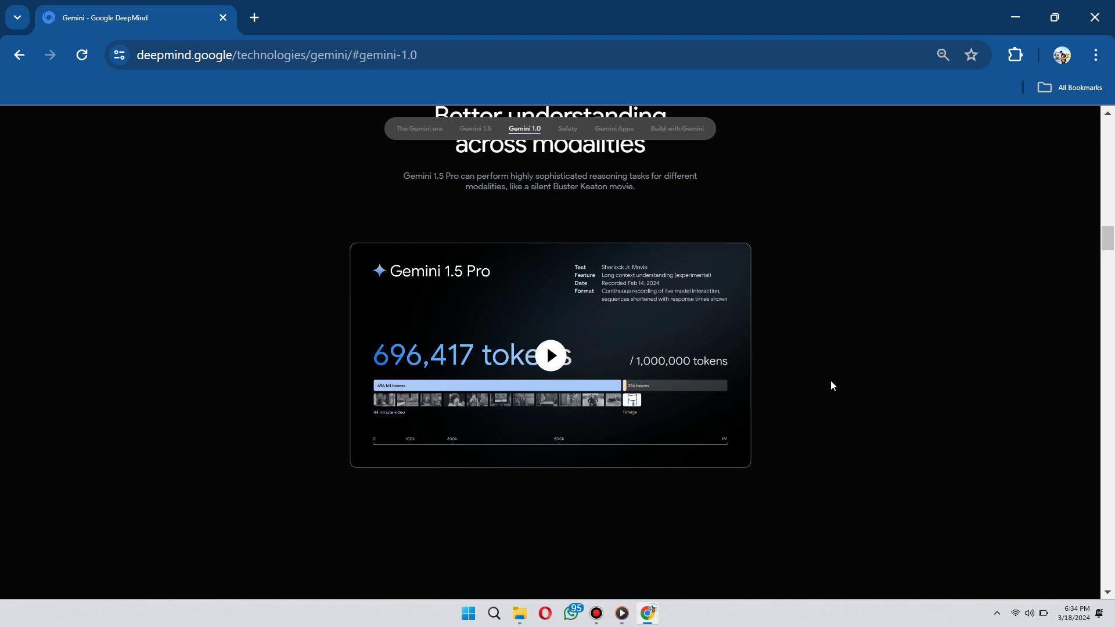
Step: Zoom in on the Google DeepMind page to read the Gemini Ultra, Pro and Nano sizes
key("ctrl+plus")
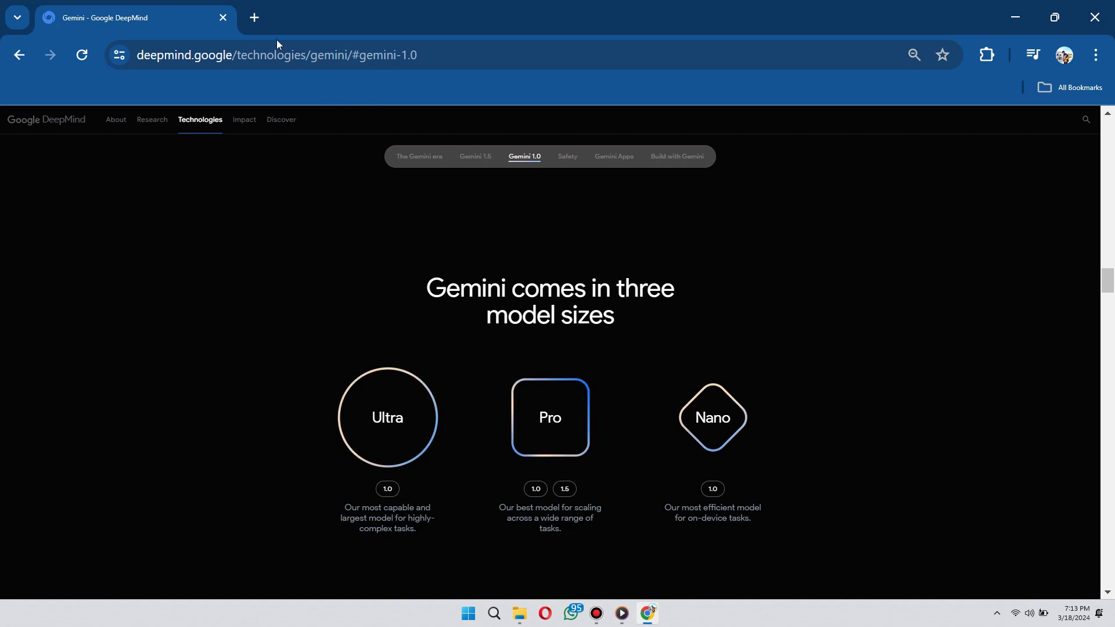
Step: Open a new tab and load bard.google.com, arriving at gemini.google.com/app
left_click(255, 17)
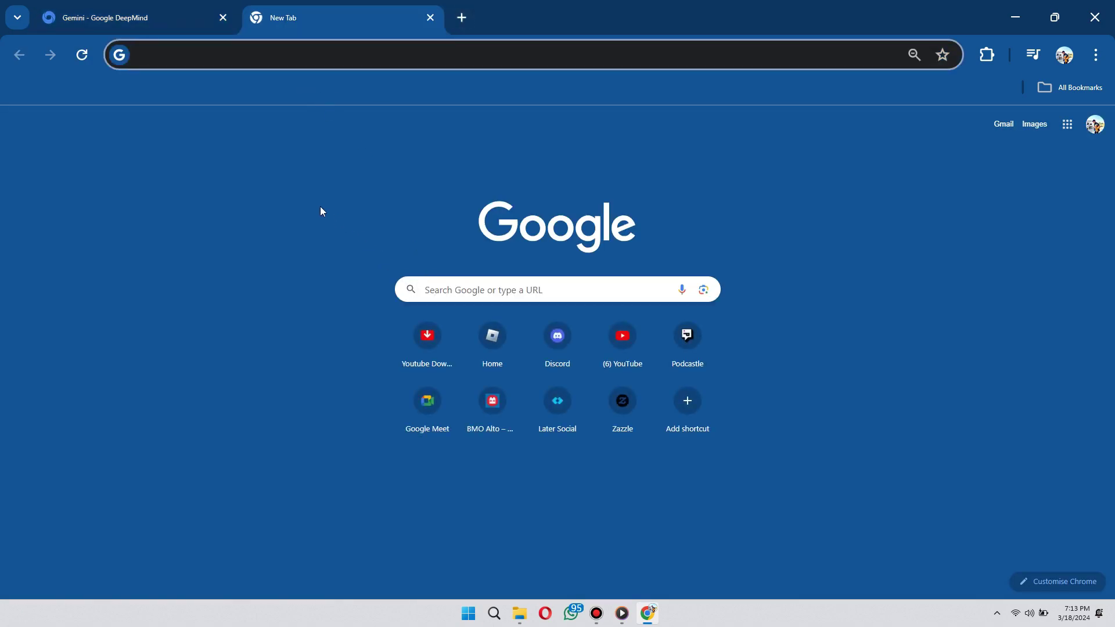
type("bard")
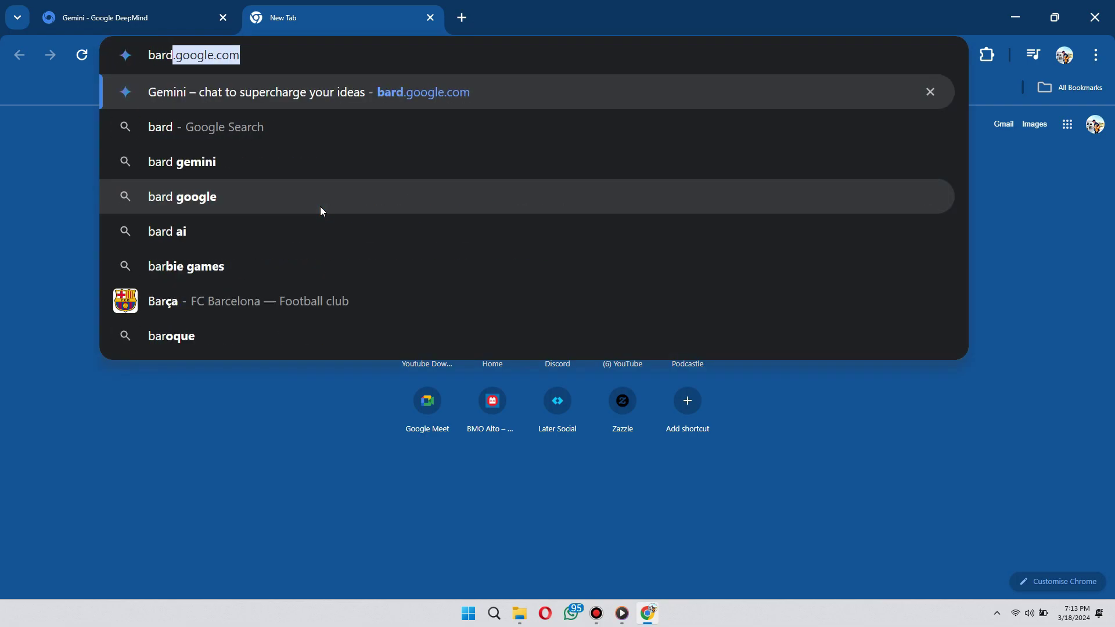
type(".goog")
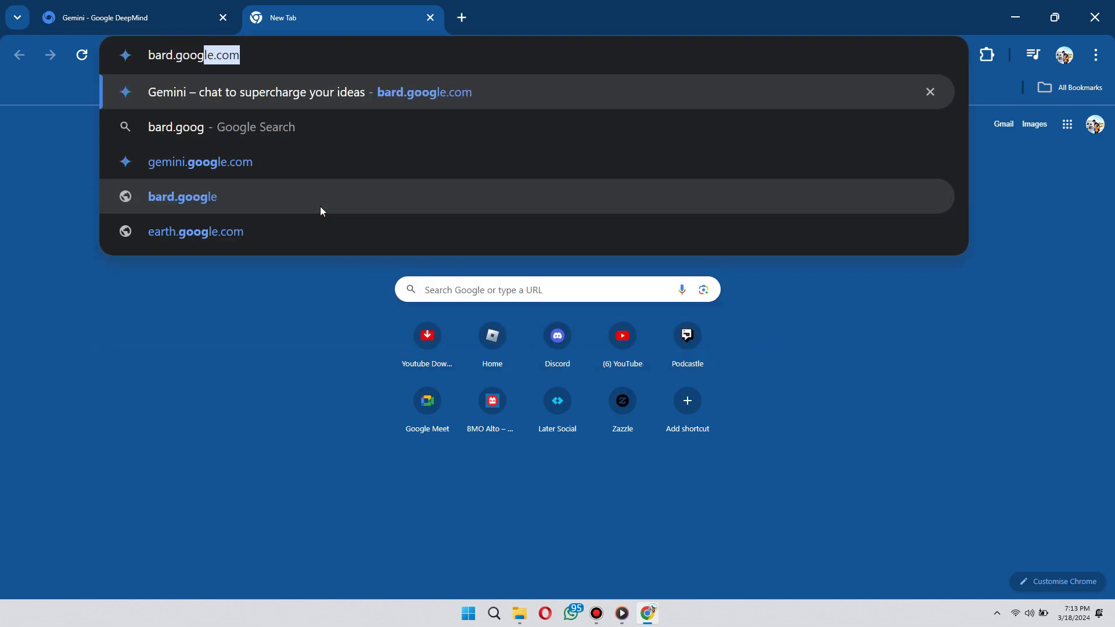
type("le.com")
key("Return")
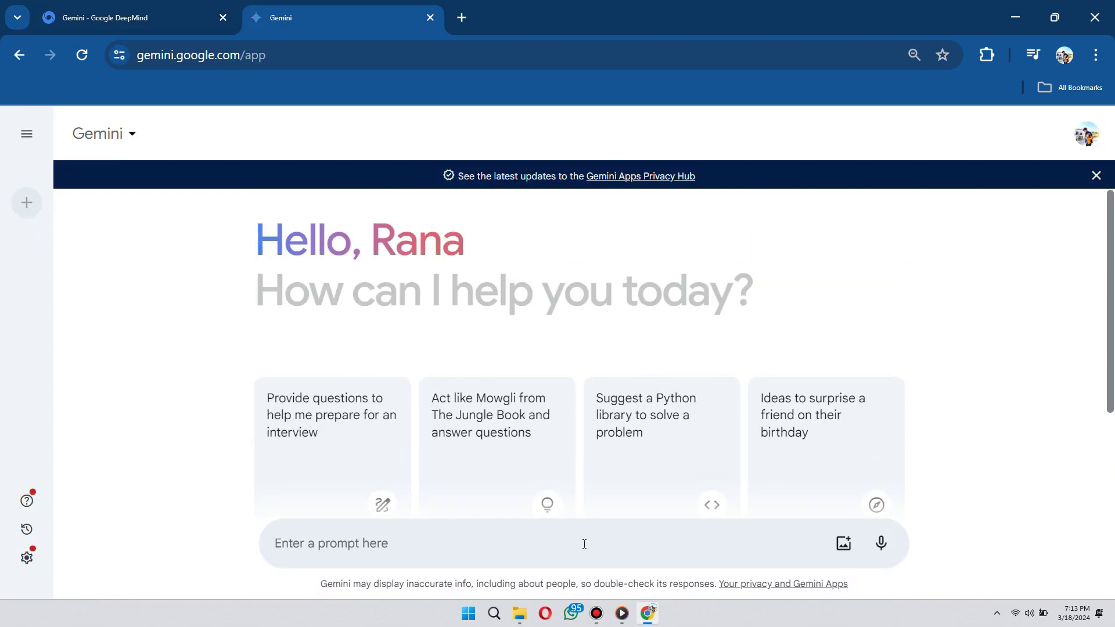
type("@")
Step: Pick Gmail as the source and send 'summarize the recent gmail'
left_click(330, 282)
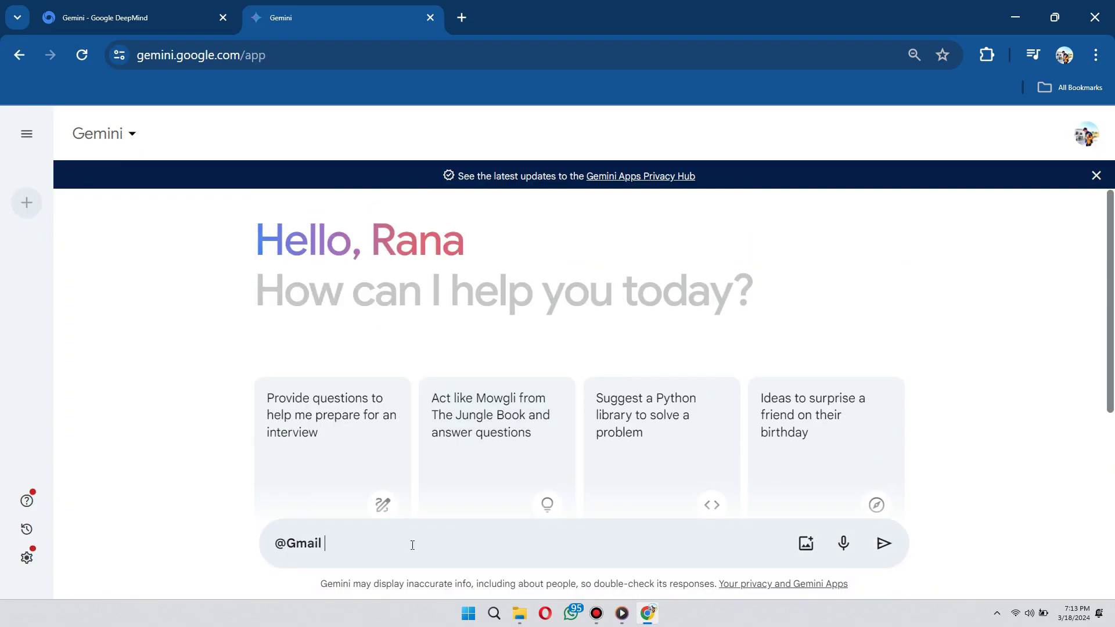
type("summarize the re")
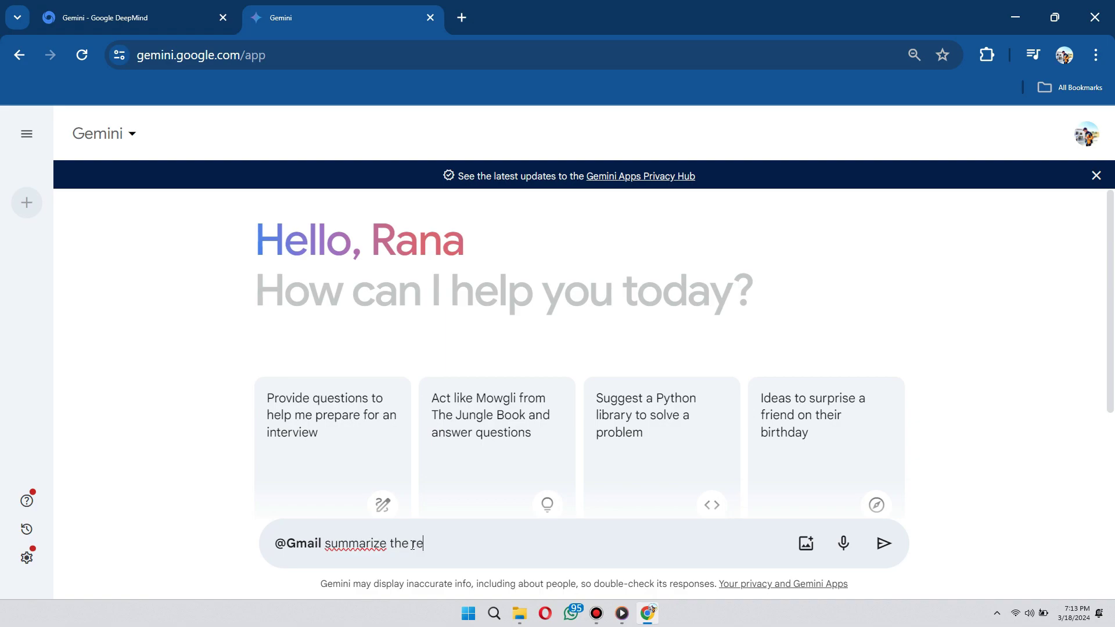
type("cent gmail")
key("Return")
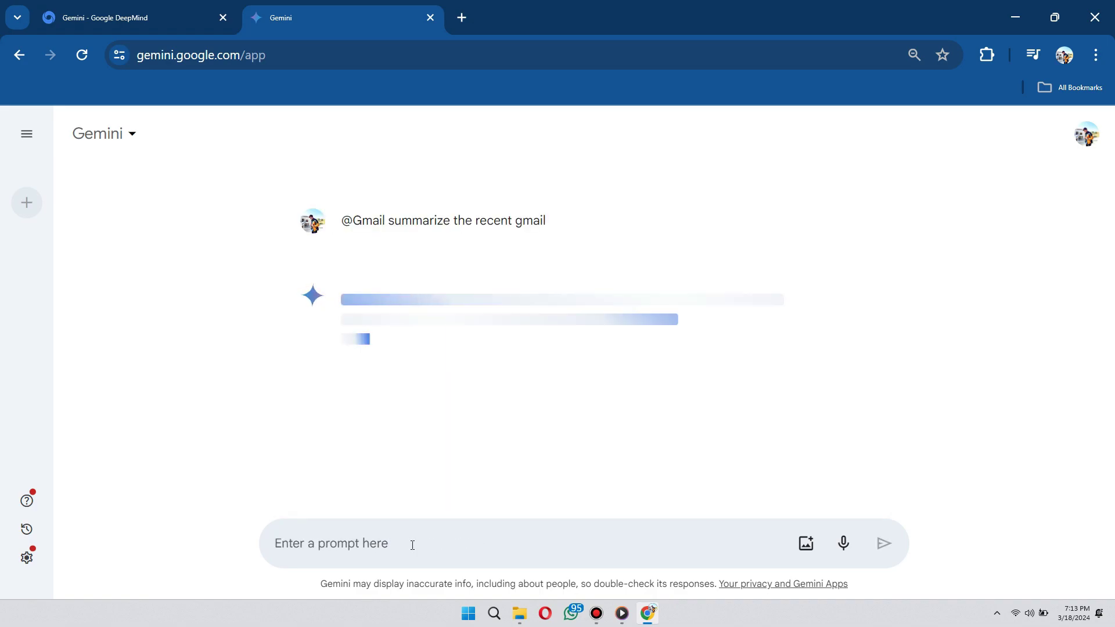
scroll(888, 387, "down", 3)
scroll(828, 383, "down", 2)
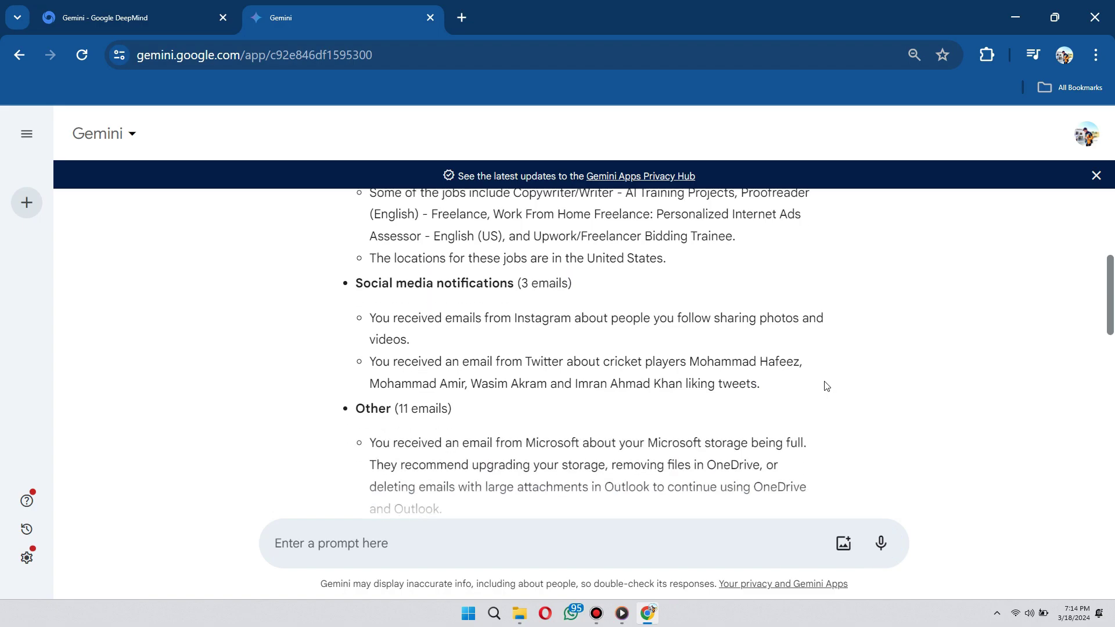
scroll(680, 383, "down", 2)
scroll(534, 394, "down", 3)
scroll(534, 394, "down", 3)
scroll(533, 393, "down", 2)
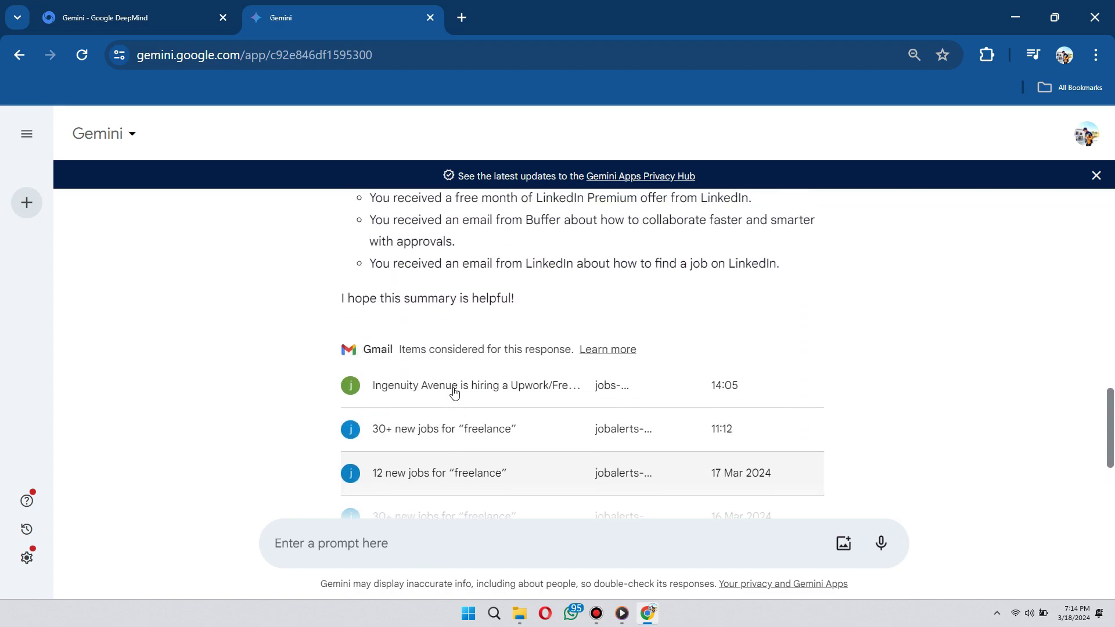
scroll(540, 397, "up", 4)
scroll(666, 404, "up", 5)
scroll(666, 404, "up", 4)
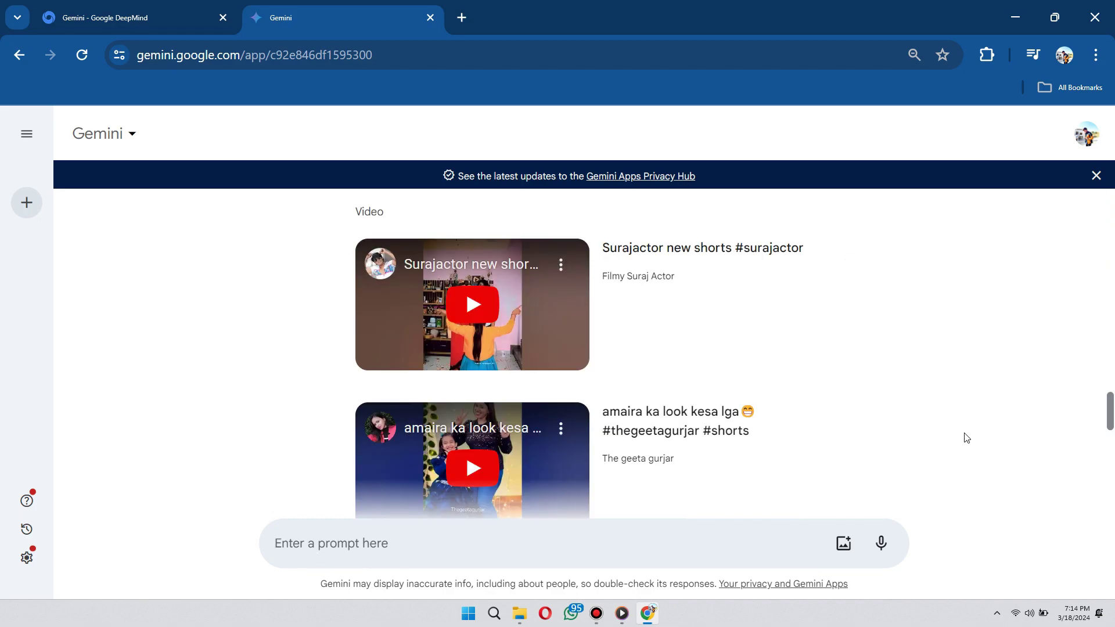
scroll(966, 438, "down", 2)
scroll(901, 421, "up", 1)
scroll(895, 420, "up", 2)
scroll(896, 419, "down", 2)
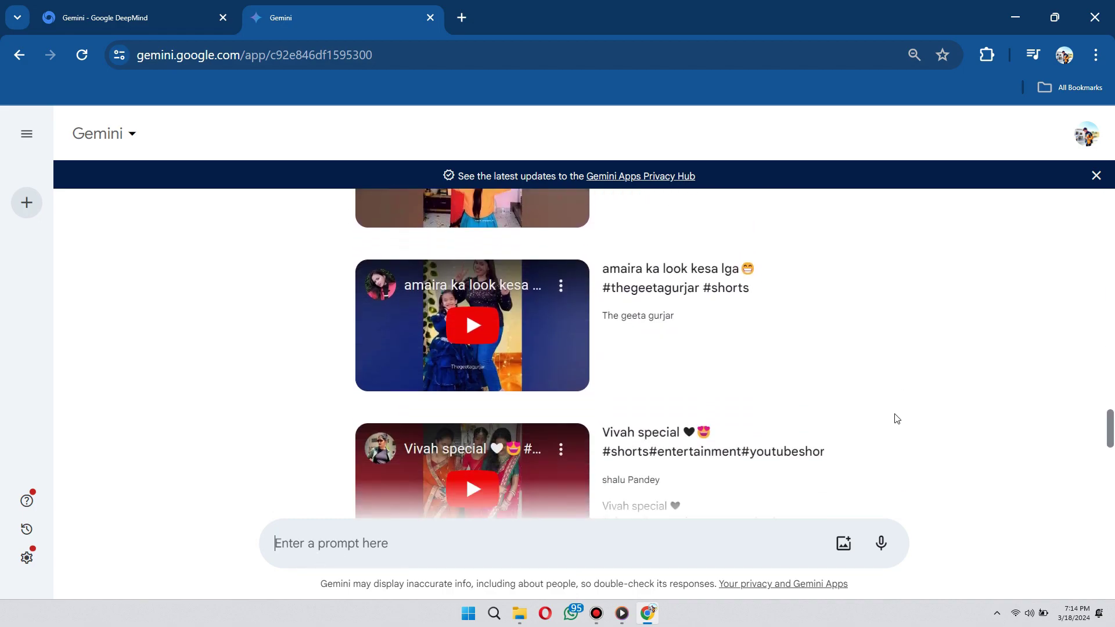
scroll(896, 419, "down", 3)
scroll(896, 420, "down", 2)
scroll(896, 419, "up", 3)
scroll(901, 414, "up", 1)
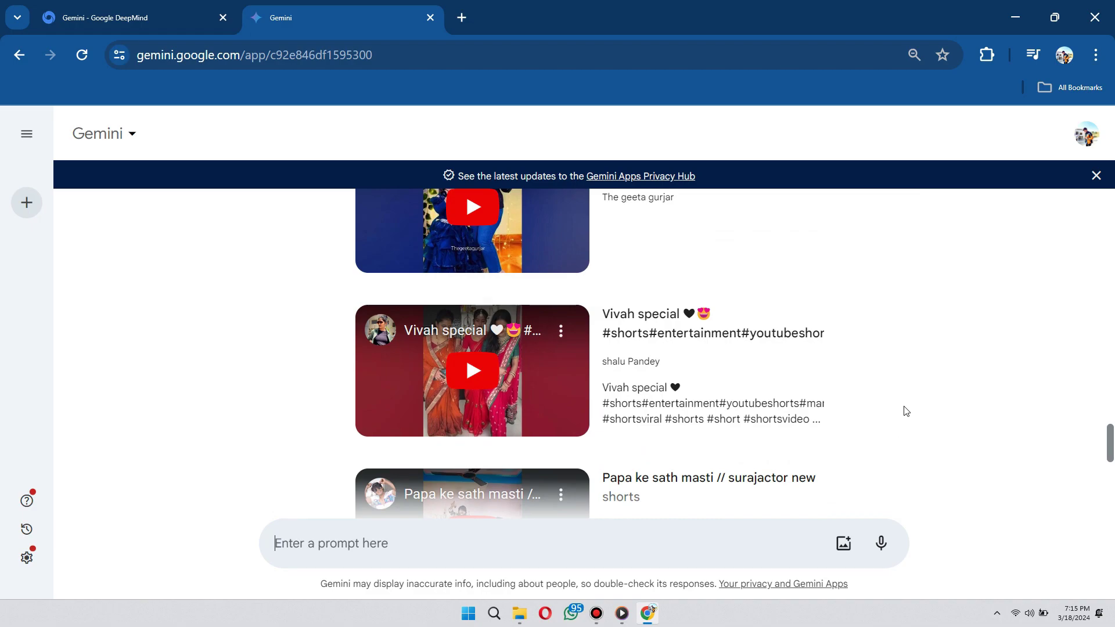
Step: Paste the flame-and-gear logo image and send 'whats in the attachment'
key("ctrl+v")
type("whats in ")
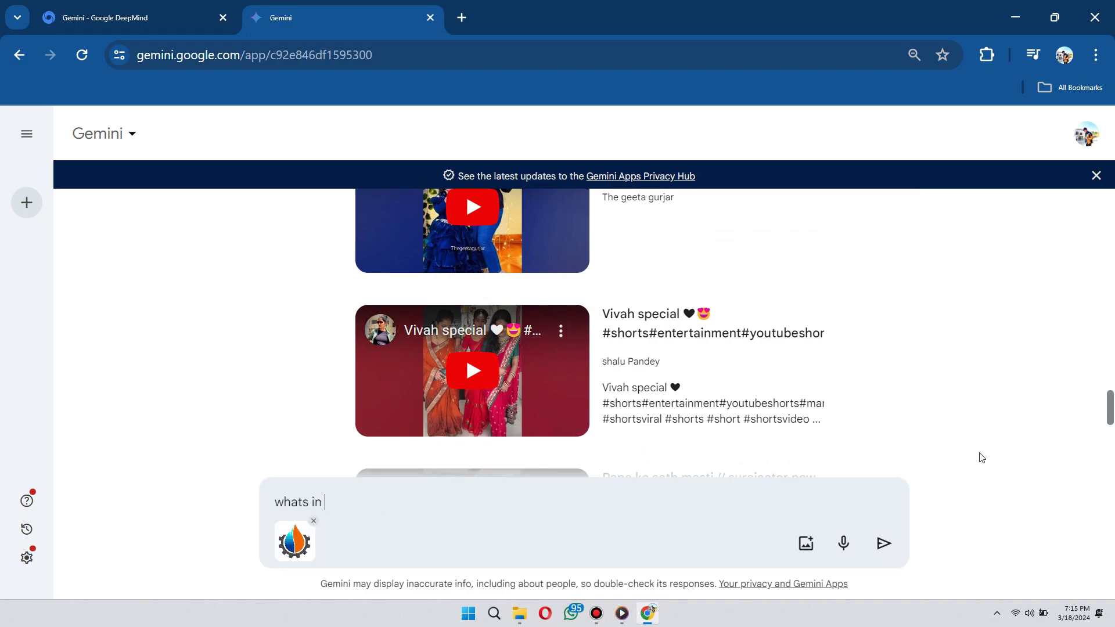
type("the attachmen")
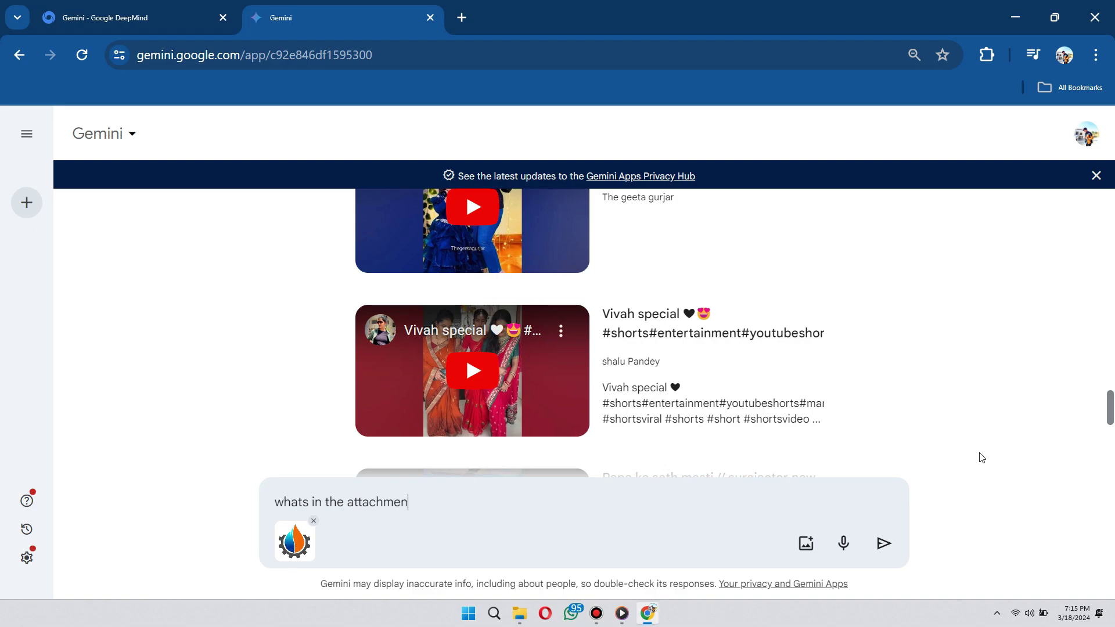
type("t")
key("Return")
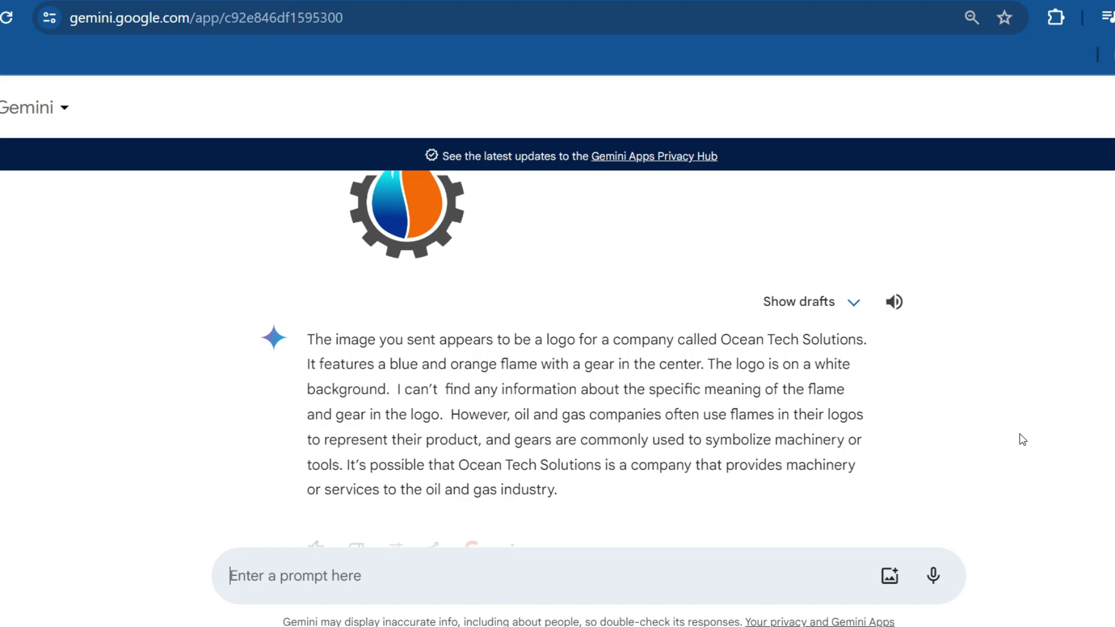
scroll(1023, 440, "down", 2)
scroll(990, 455, "up", 3)
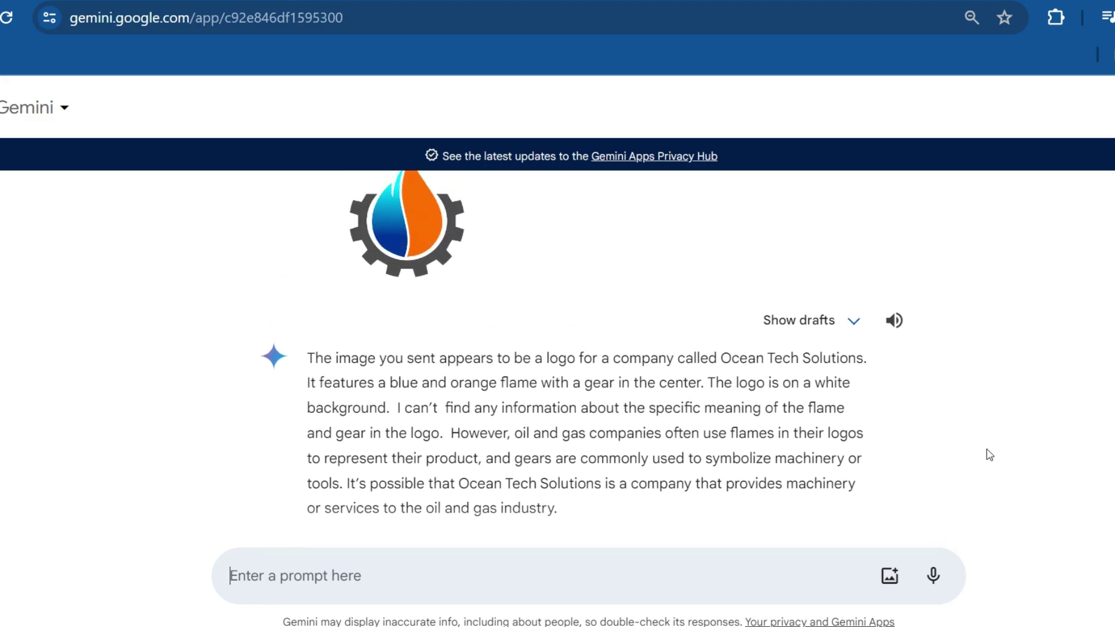
scroll(990, 454, "down", 3)
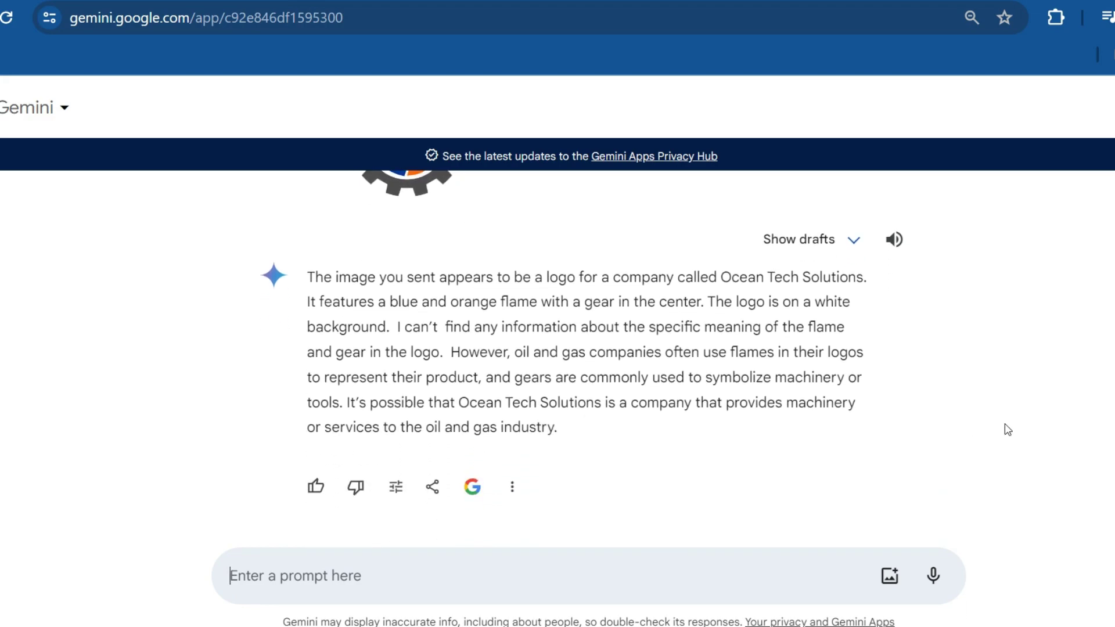